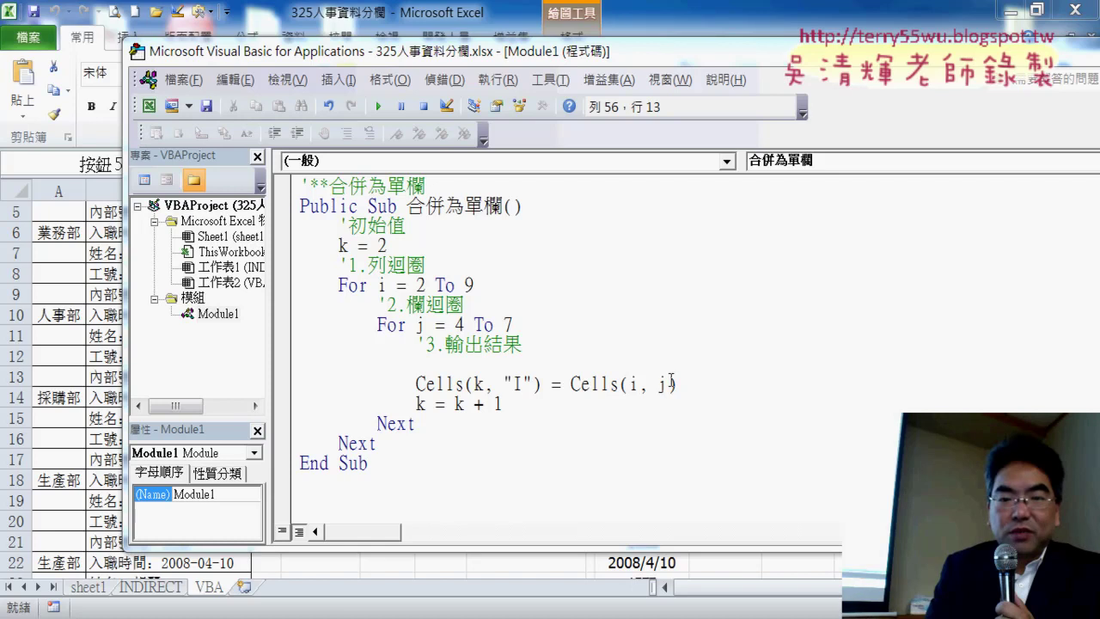
- Add an If j = 4 Then … End If block inside the column loop, with Cells(k, "I") copied in
click(667, 372)
text(if j=4)
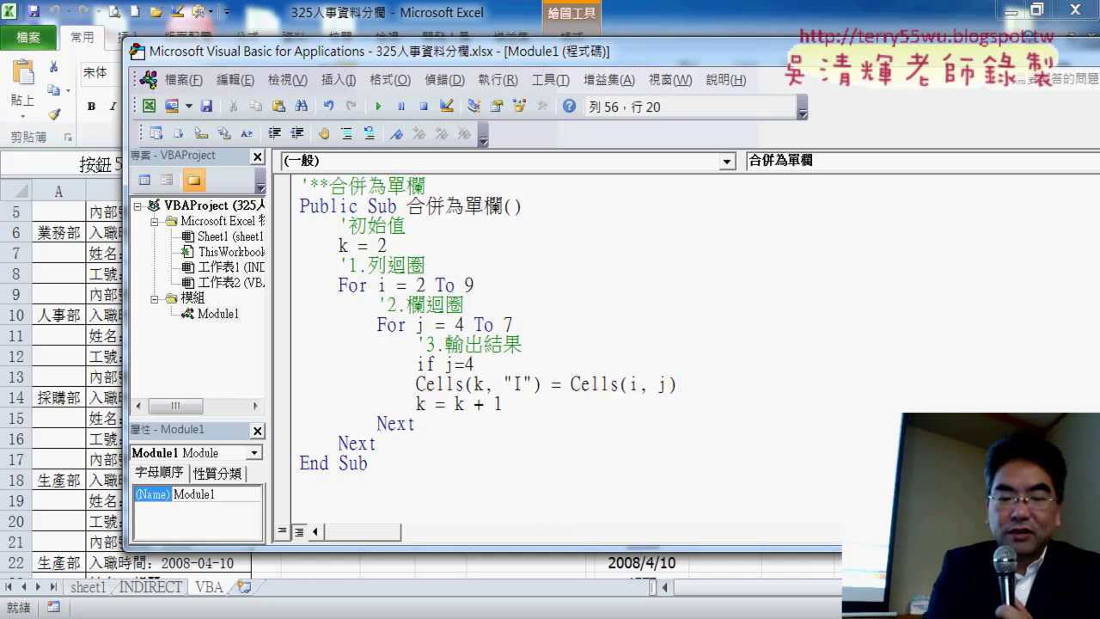
text(then)
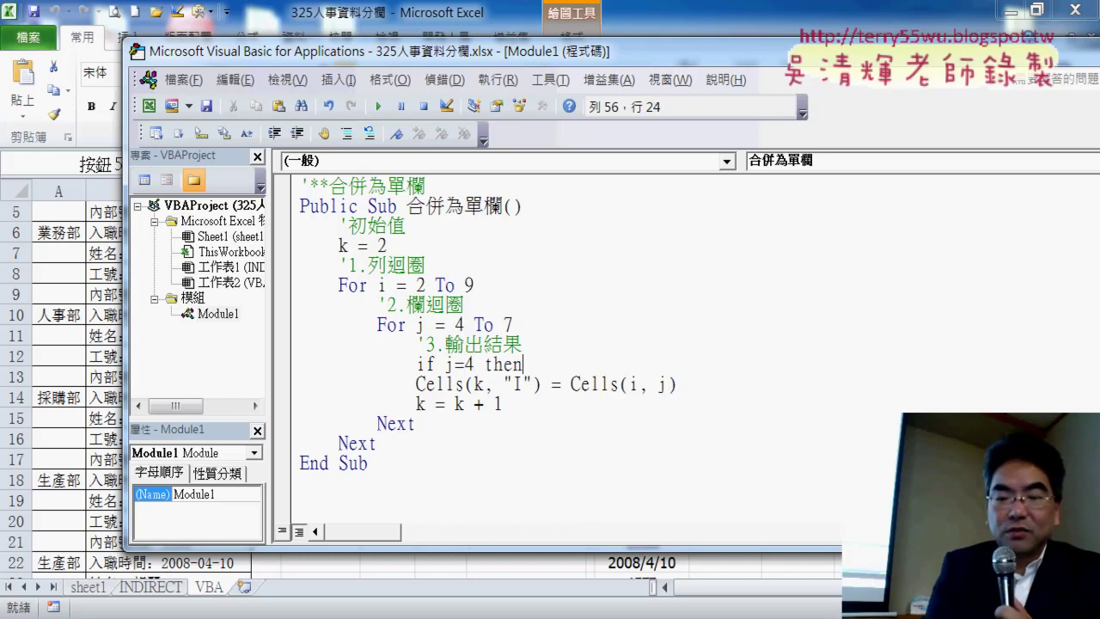
key(Return)
key(Return)
text(e)
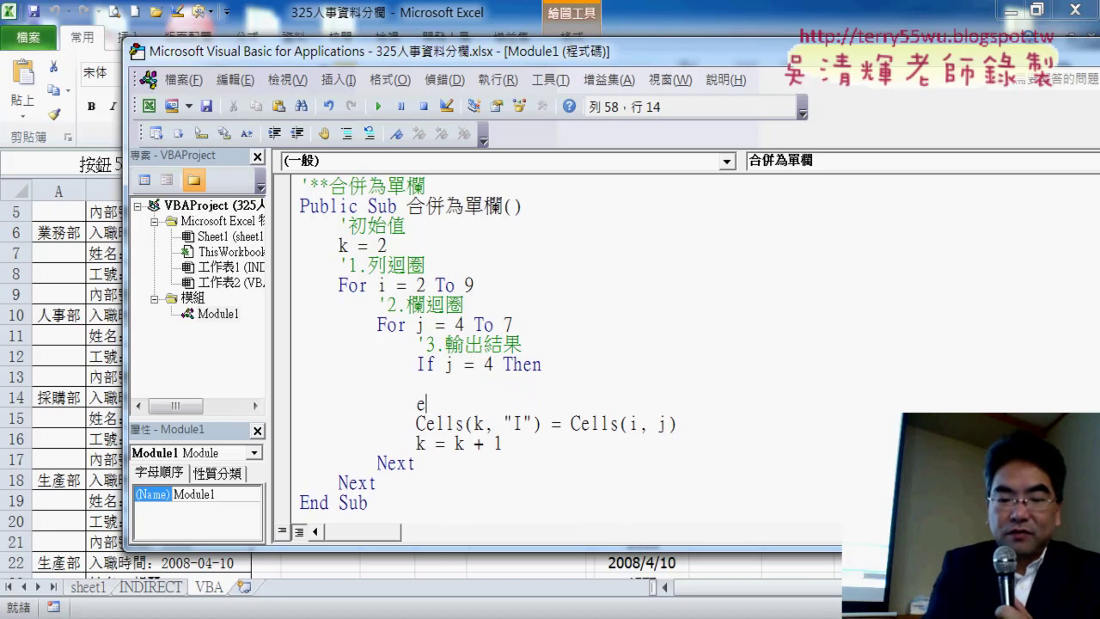
text(nd)
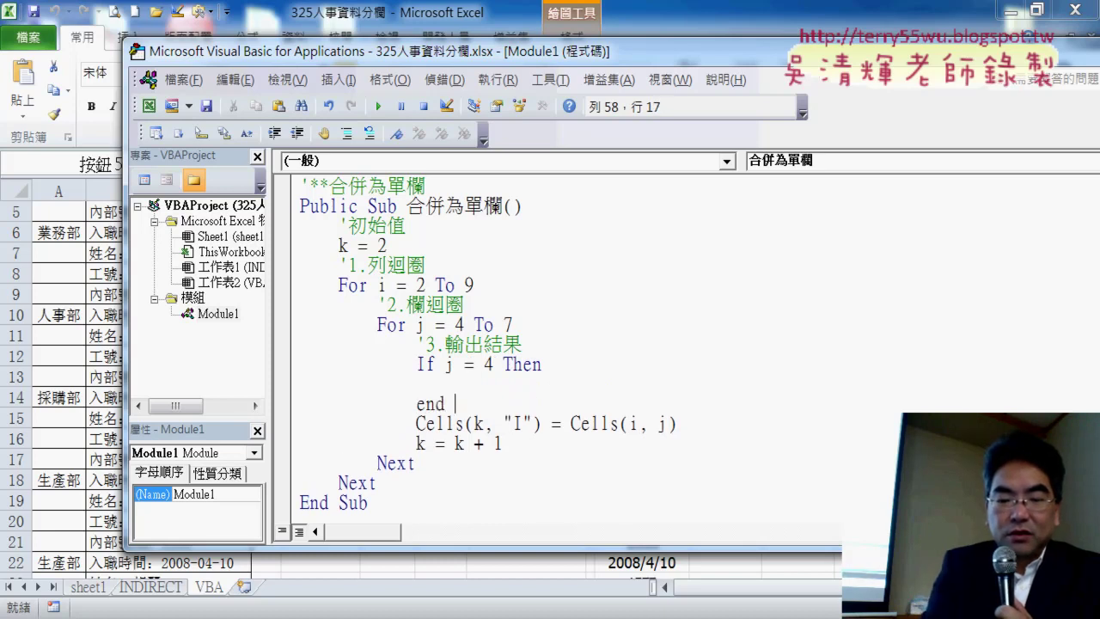
text(i)
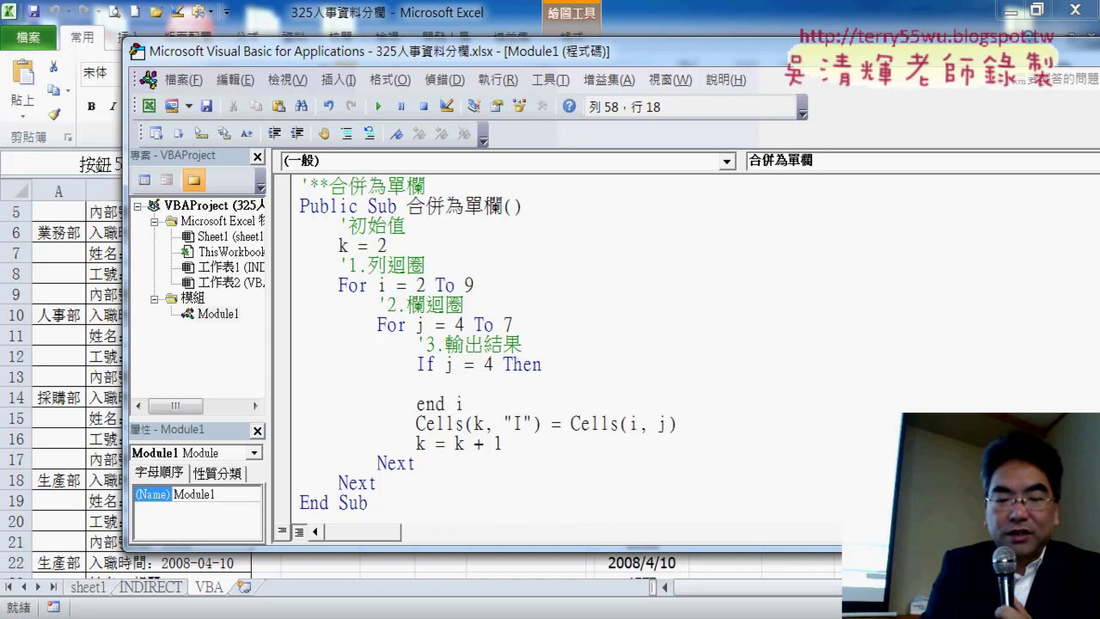
text(gf)
mouse_move(542, 424)
mouse_down()
mouse_move(415, 423)
mouse_move(444, 384)
mouse_up()
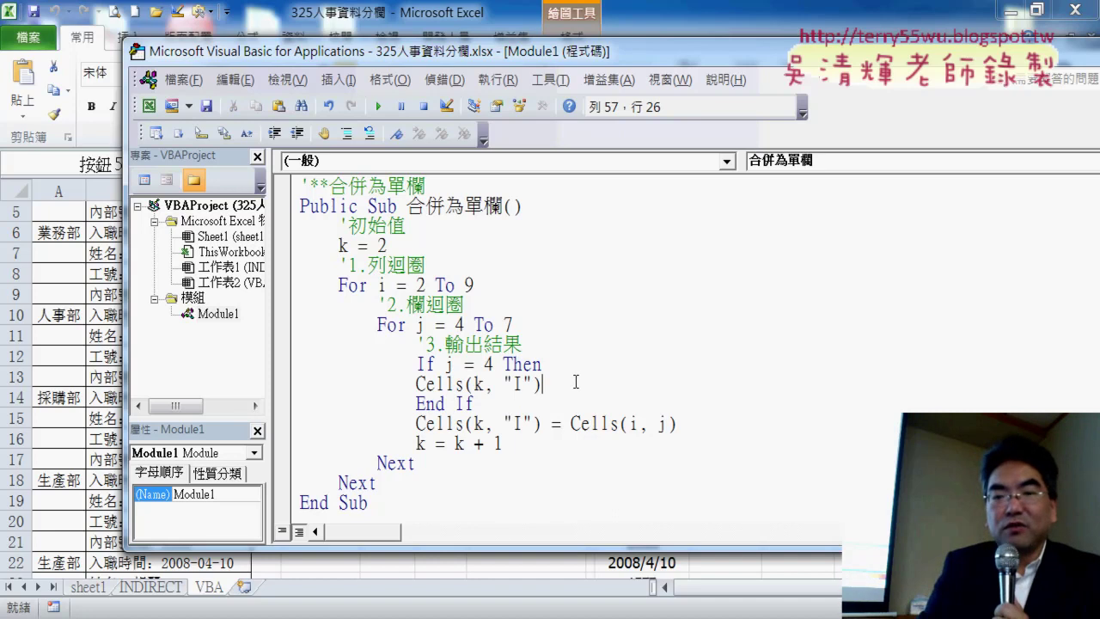
- Change the block's line to Cells.NumberFormatLocal = "yyyy/m/d", indented under the If
key(BackSpace)
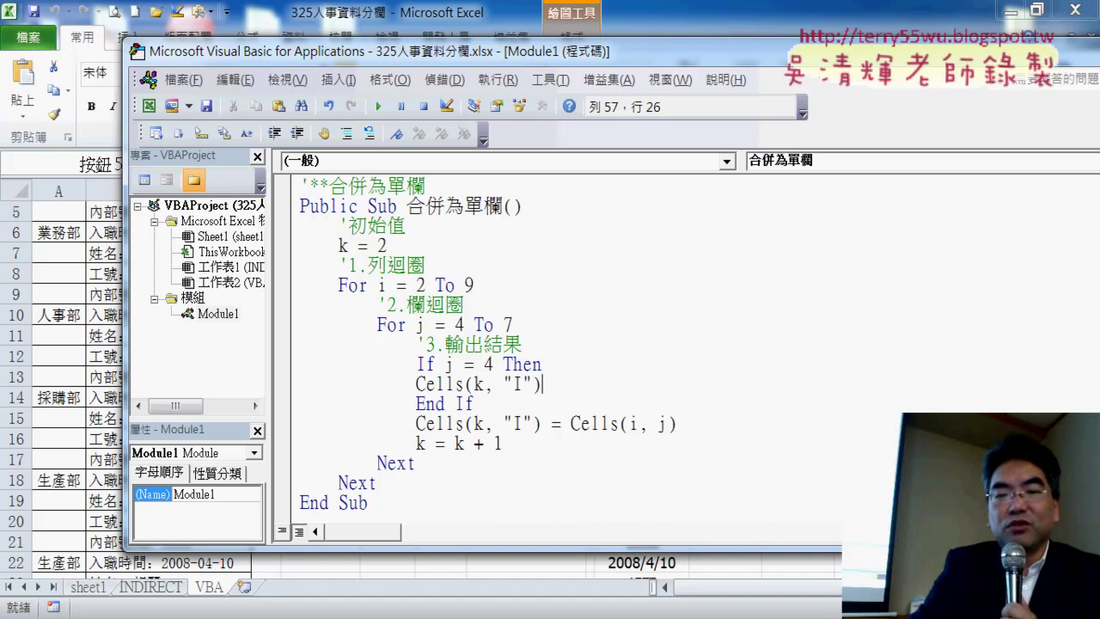
key(BackSpace)
key(BackSpace)
key(BackSpace)
key(BackSpace)
key(BackSpace)
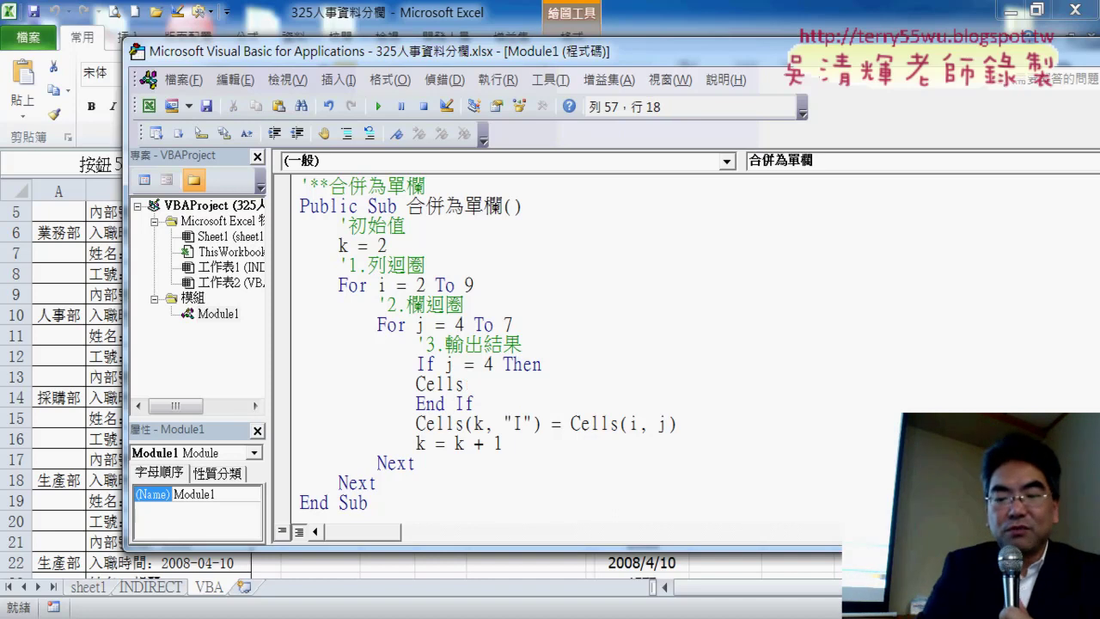
text(.n)
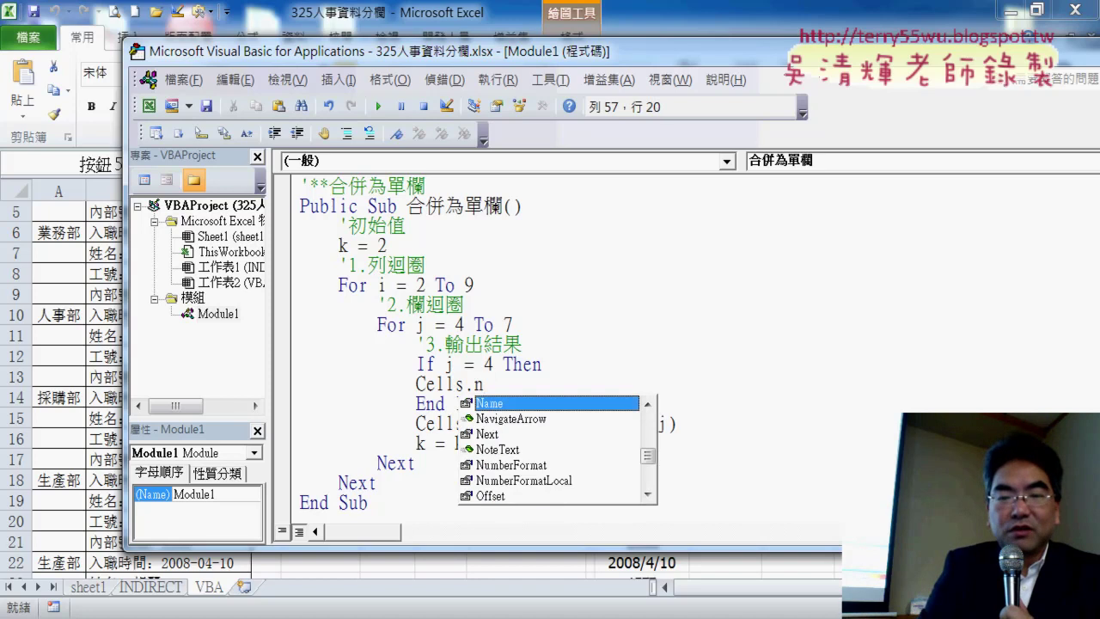
key(Down)
key(Down)
key(Down)
key(Down)
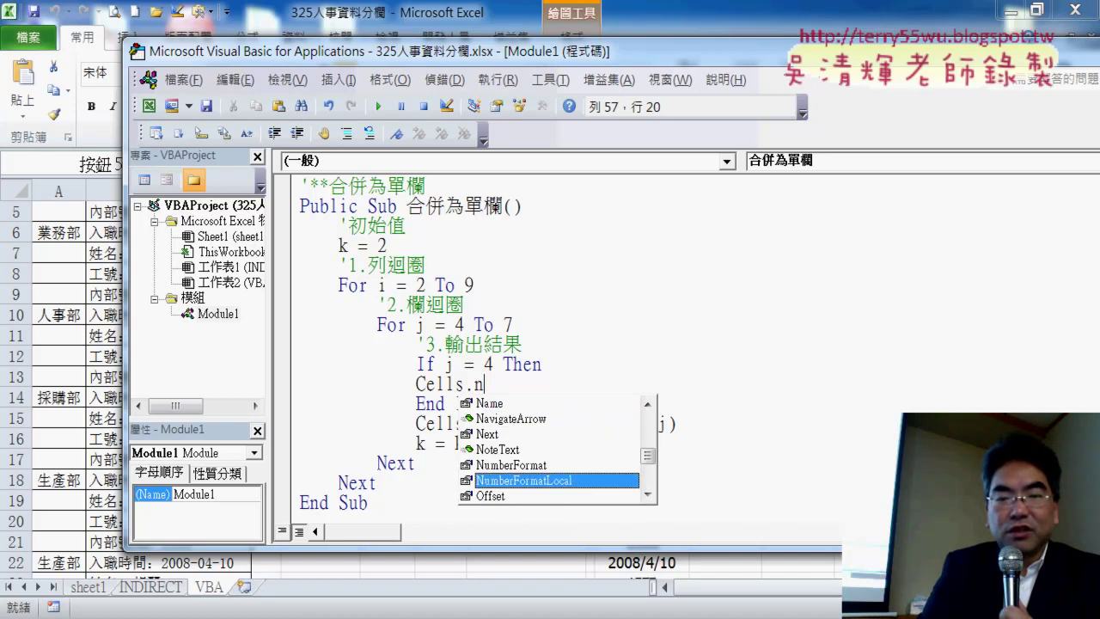
text(=)
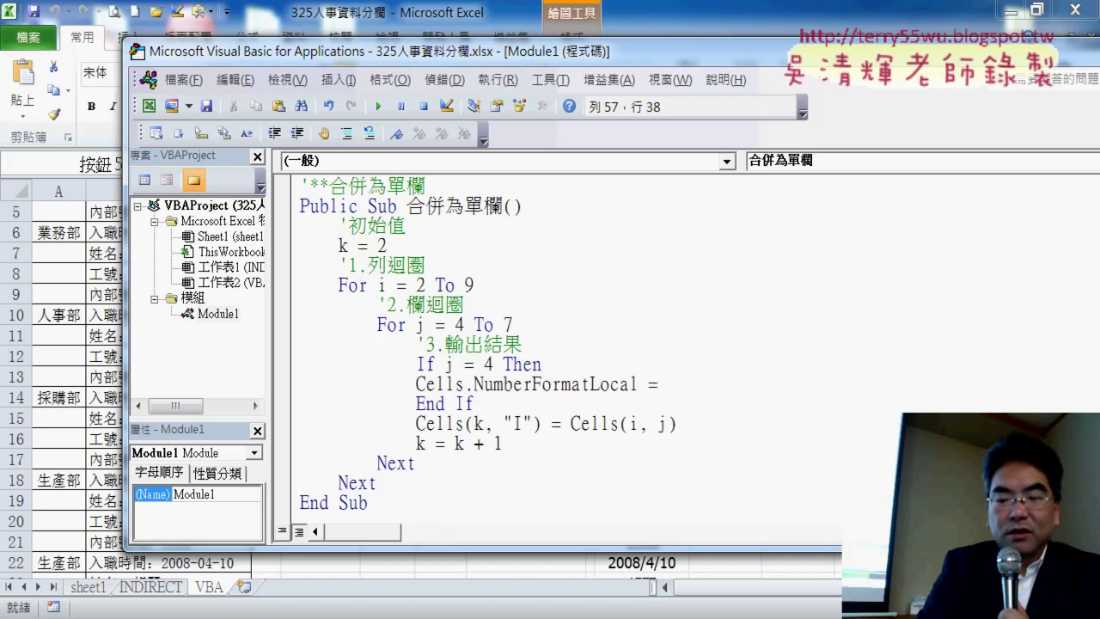
text("")
text(y)
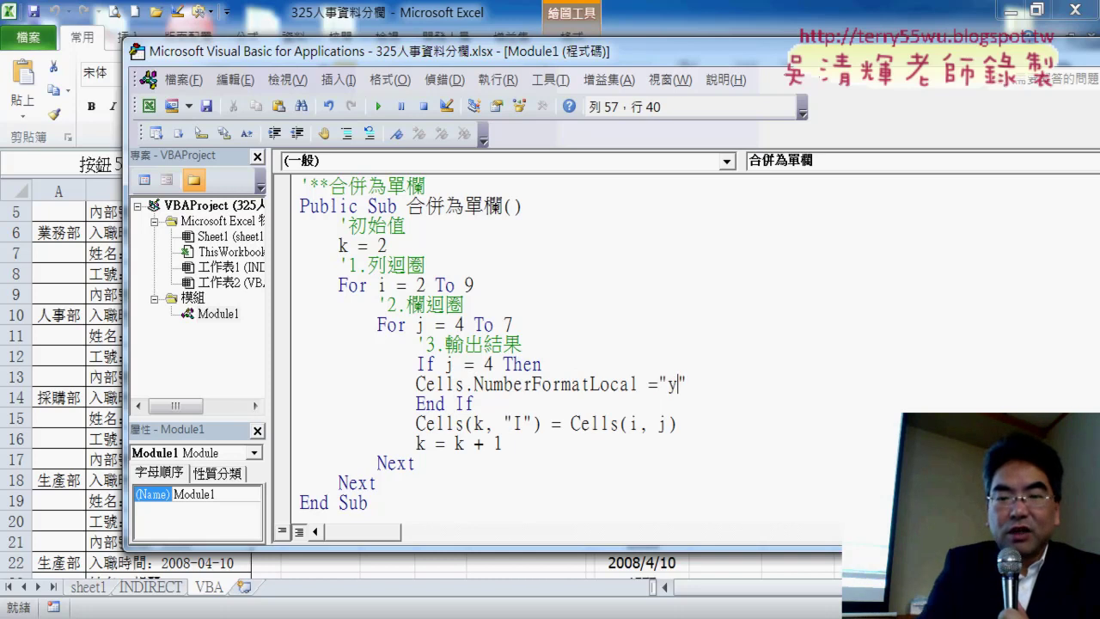
text(yyy/)
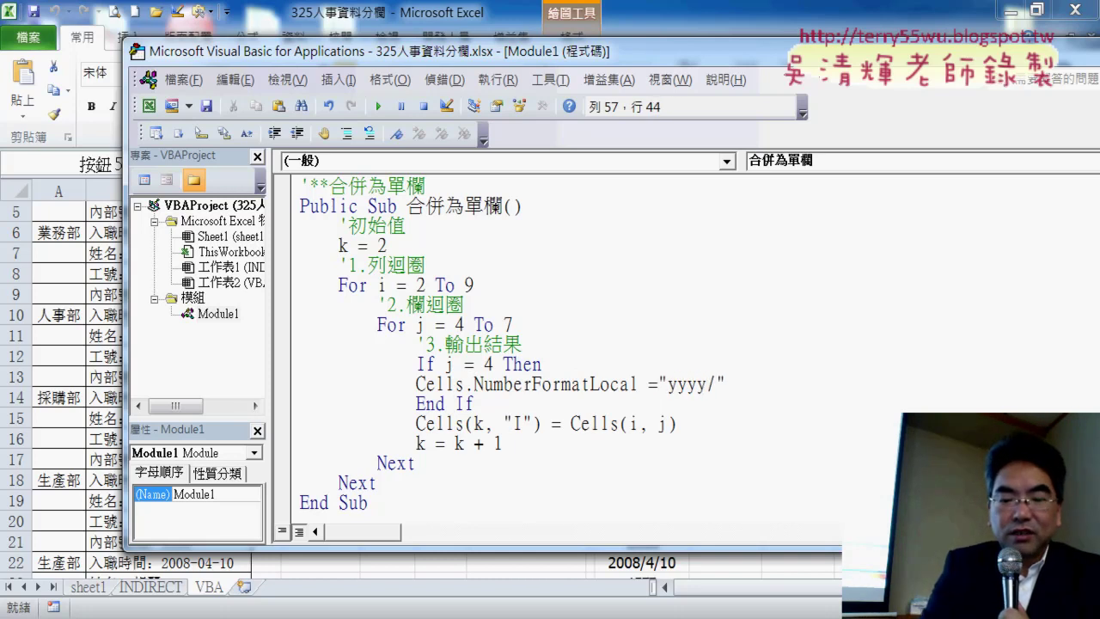
text(m/d)
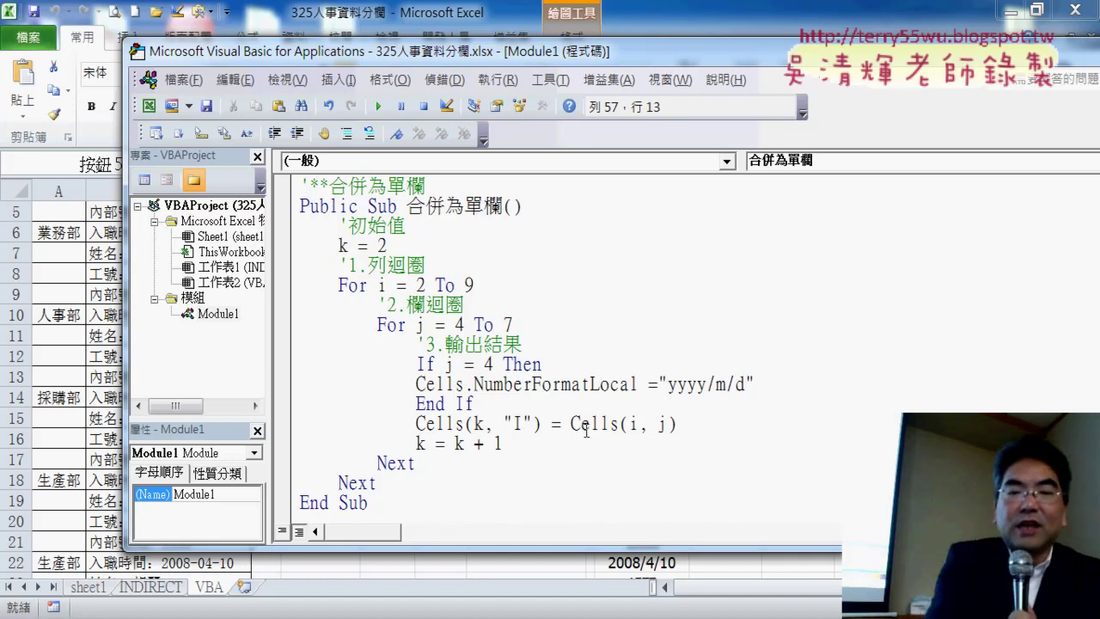
key(Tab)
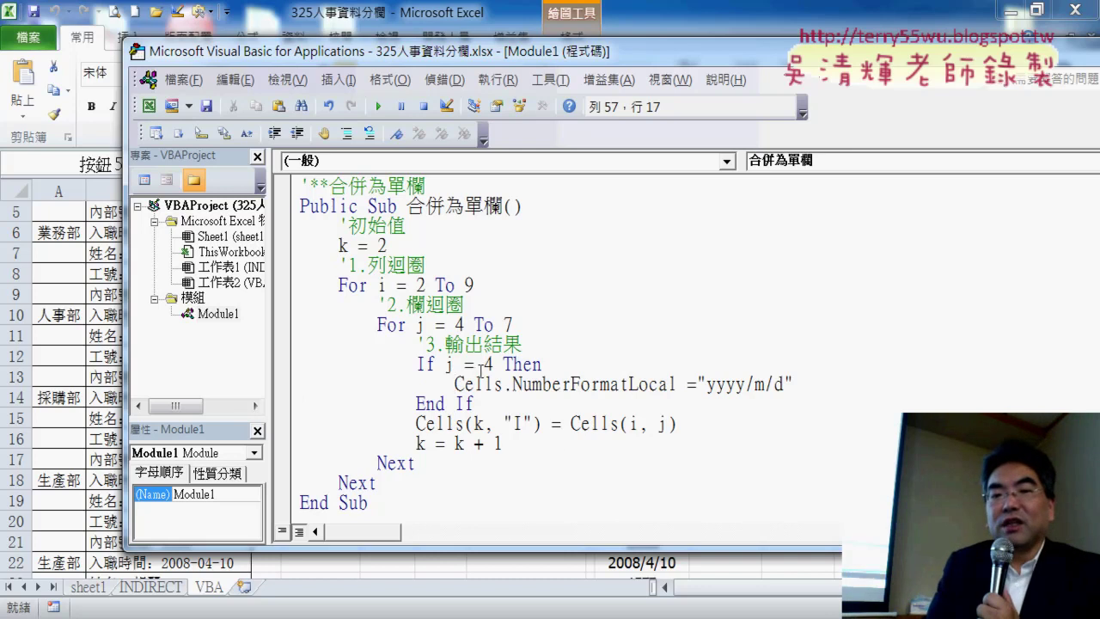
- Copy (k, "I") after Cells so the line reads Cells(k, "I").NumberFormatLocal = "yyyy/m/d"
drag(541, 424, 464, 424)
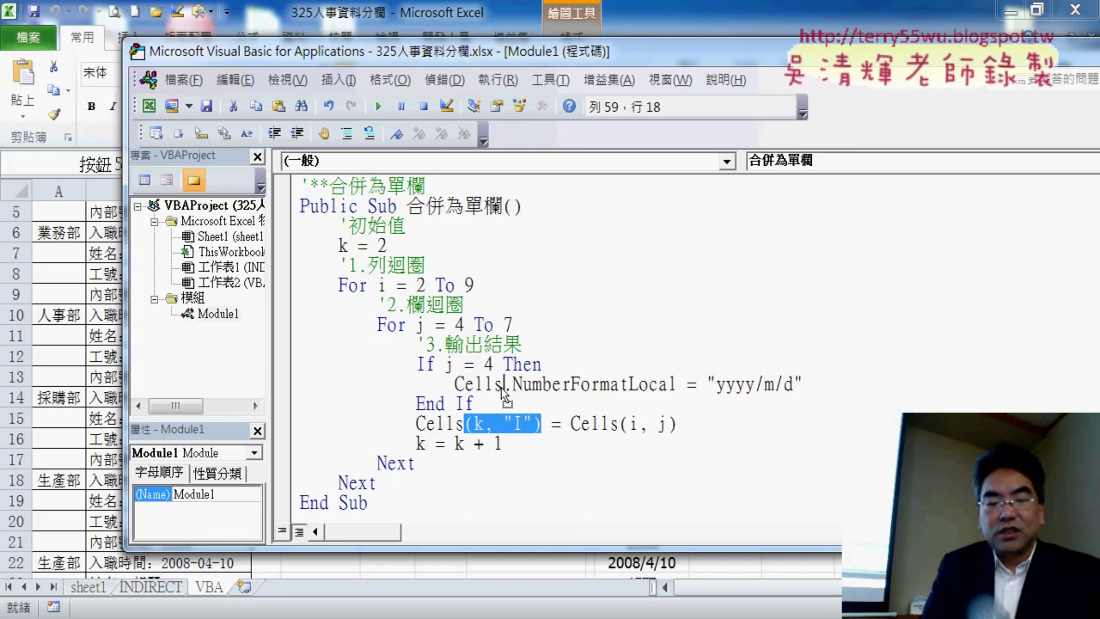
drag(505, 391, 300, 364)
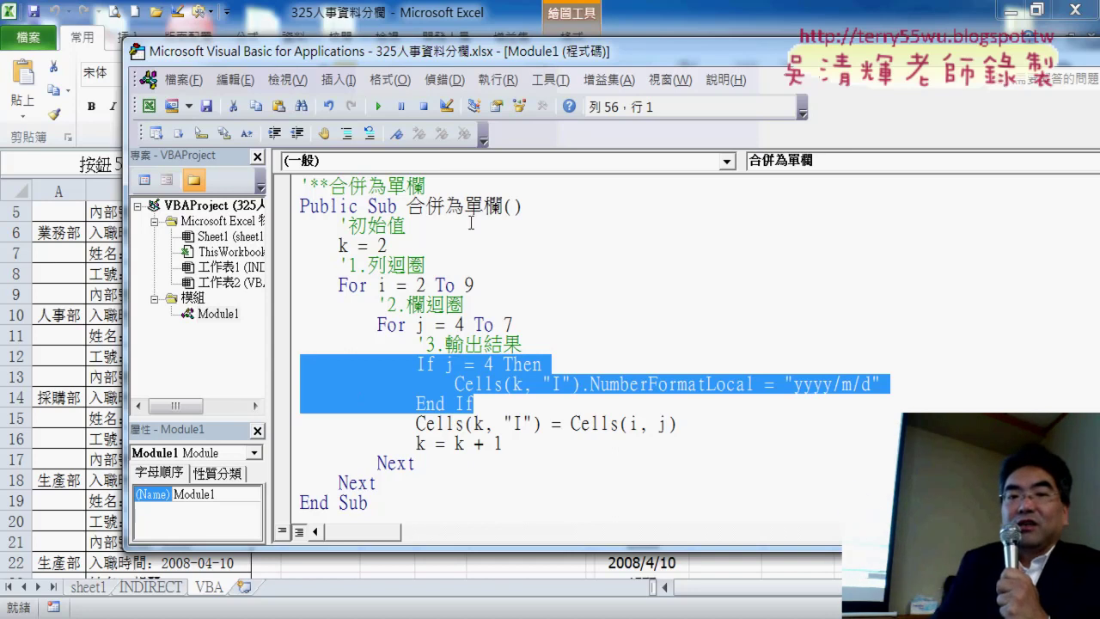
- Place the code window beside worksheet columns C to I and set a breakpoint on the format line
drag(449, 60, 583, 65)
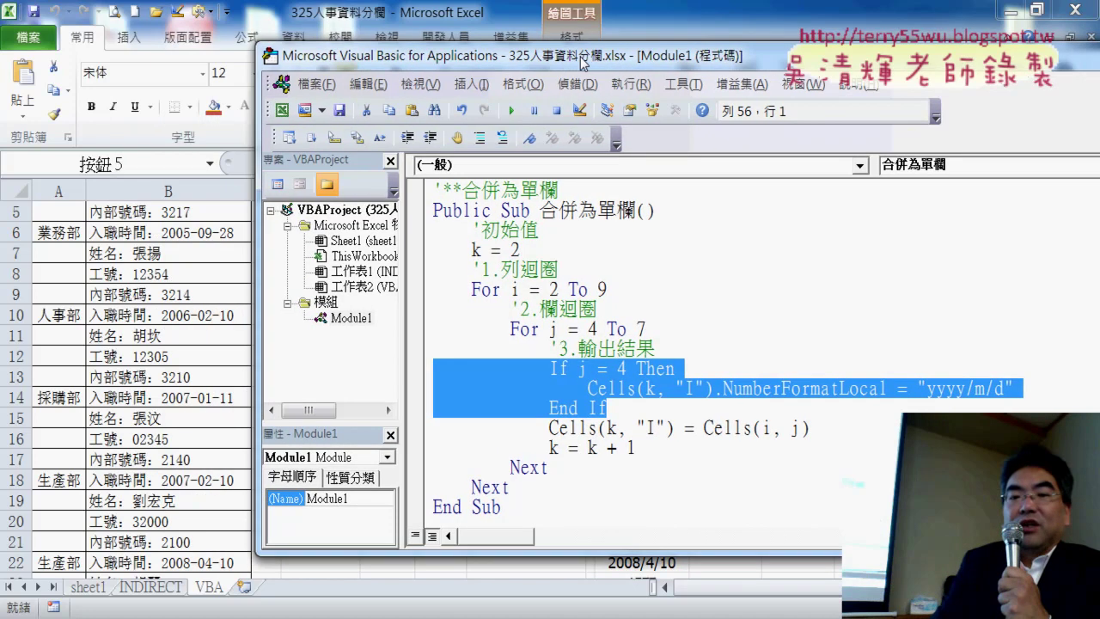
mouse_move(515, 66)
mouse_down()
mouse_move(951, 67)
mouse_move(933, 63)
mouse_up()
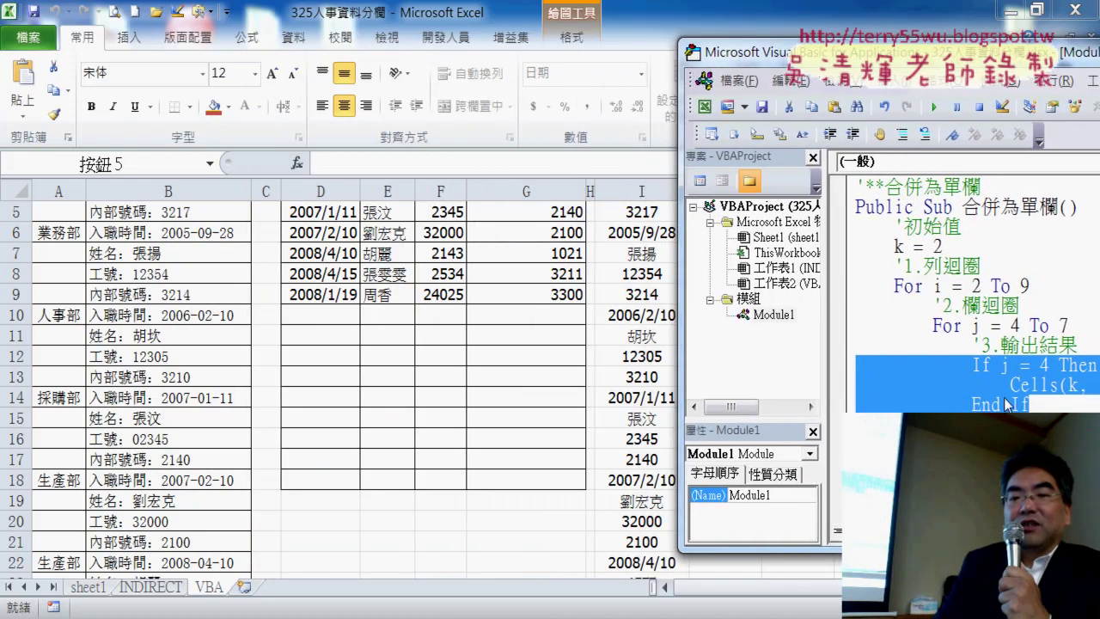
click(1007, 404)
click(840, 384)
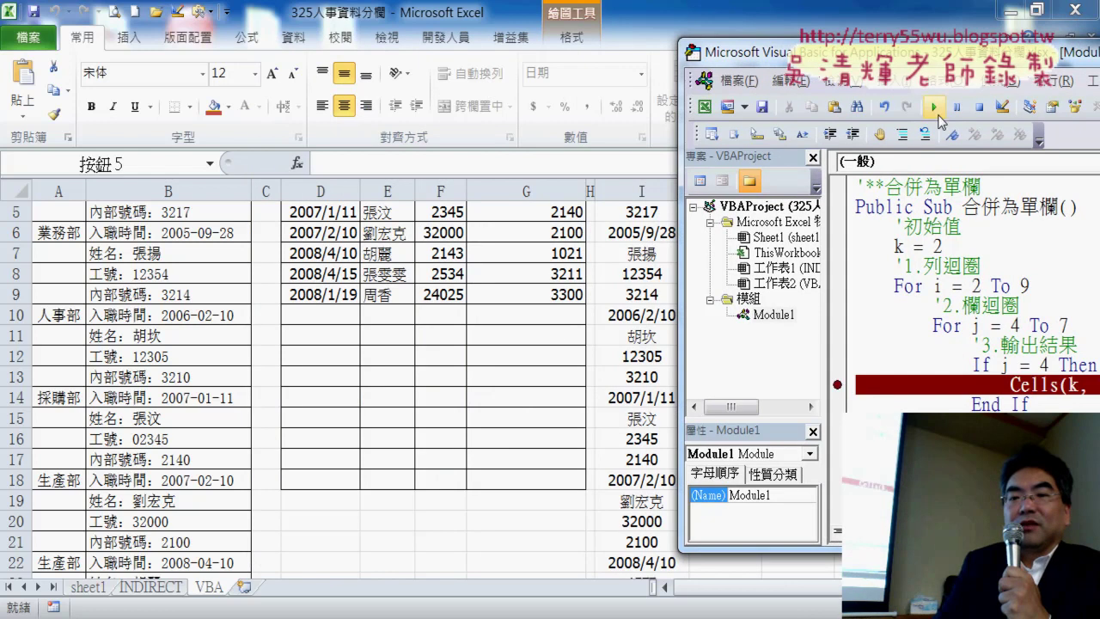
- Clear the previous merged results from column I, starting at I2
click(638, 248)
scroll(637, 247, up, 2)
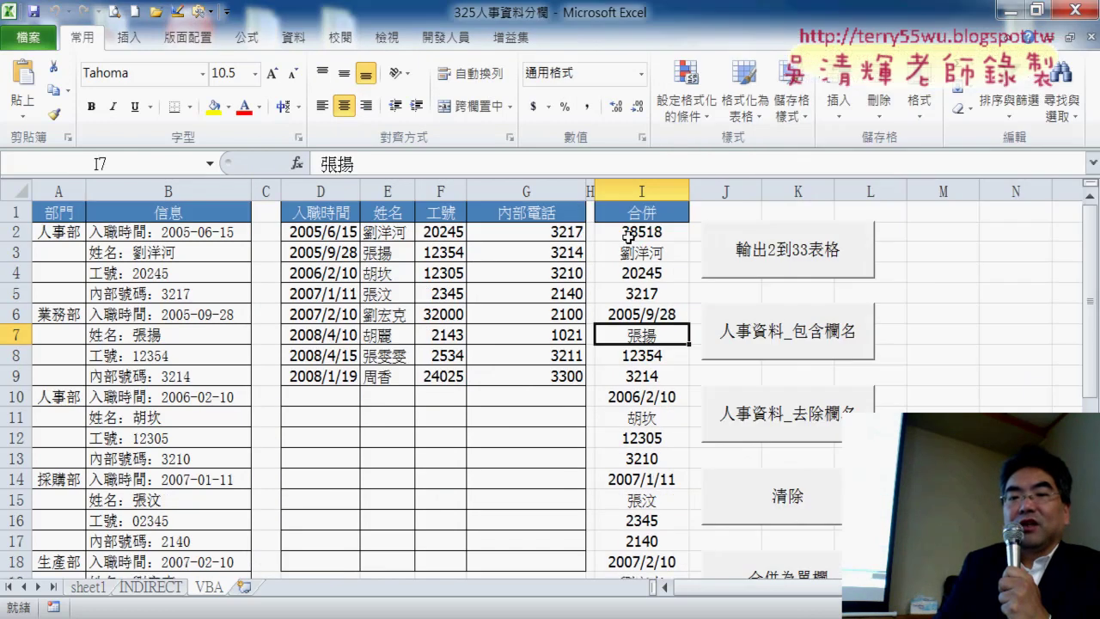
click(636, 234)
key(ctrl+shift+Down)
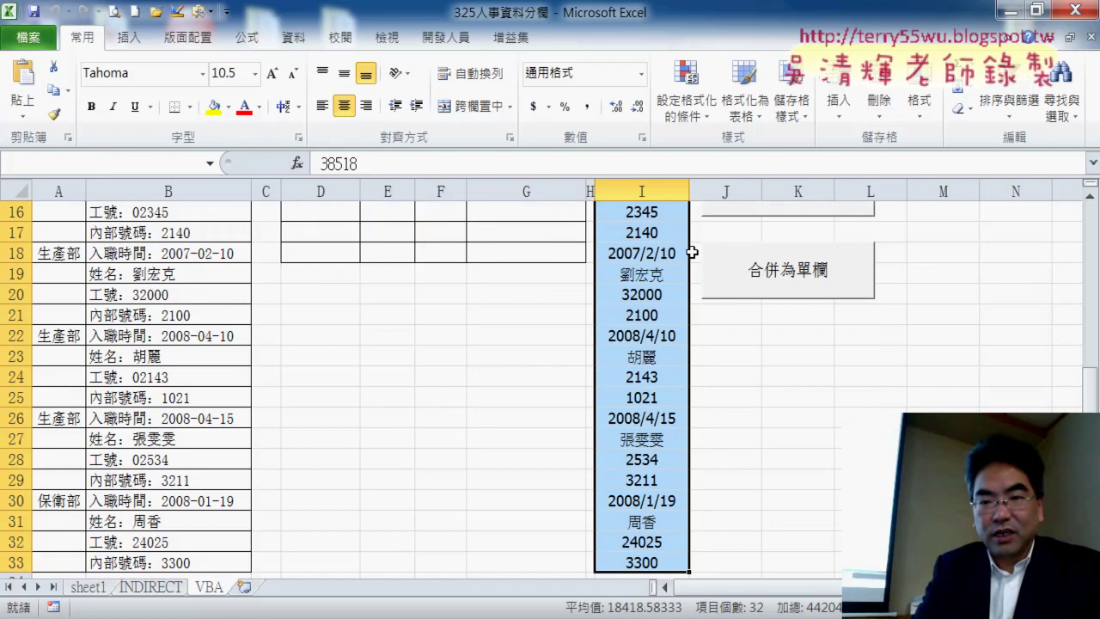
key(Delete)
scroll(692, 251, up, 5)
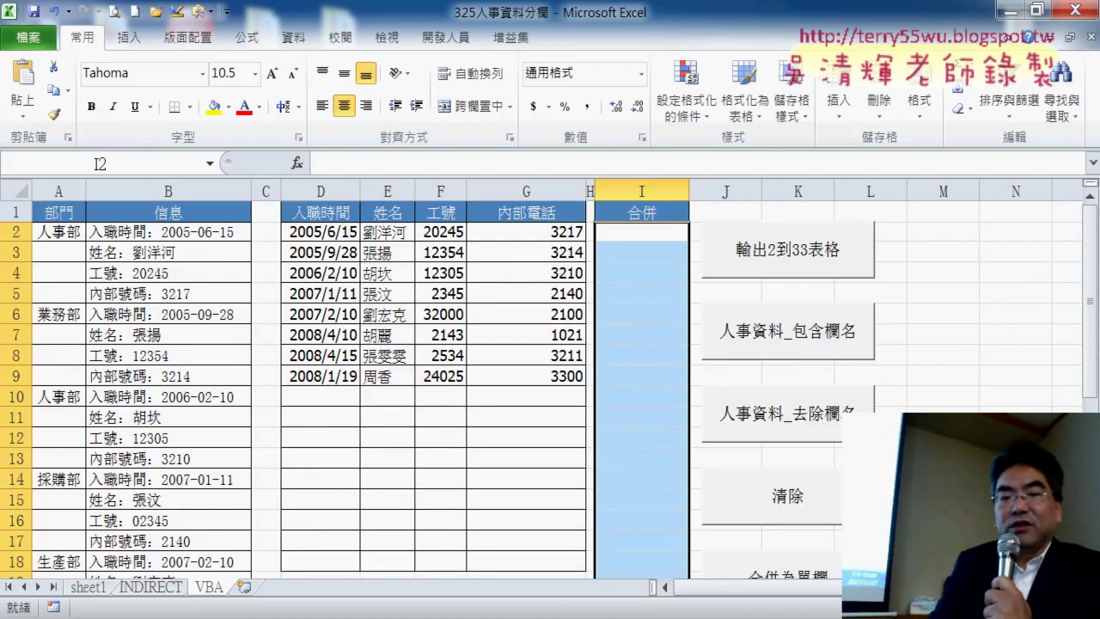
- Run the macro through the breakpoint, remove the breakpoint, rerun it, and check the yyyy/m/d date in I10
click(404, 498)
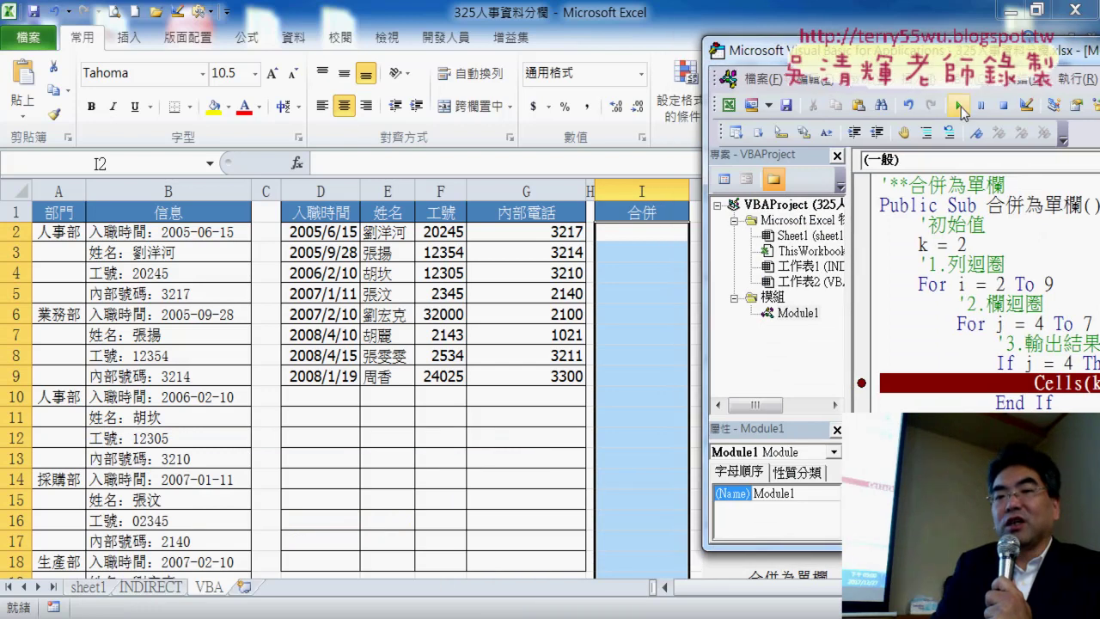
click(960, 108)
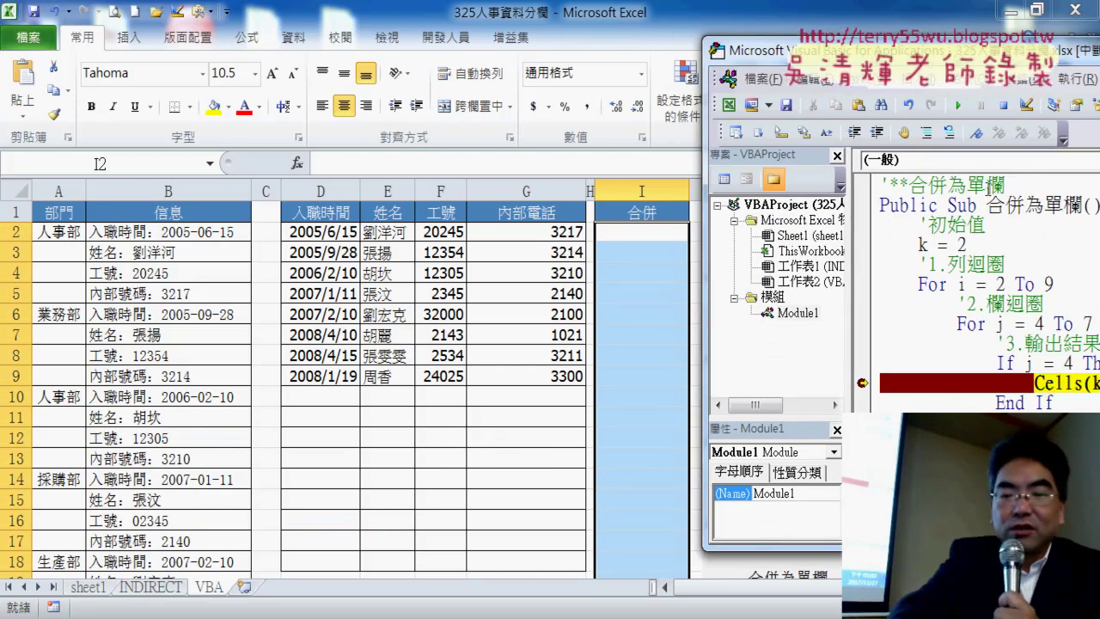
key(F5)
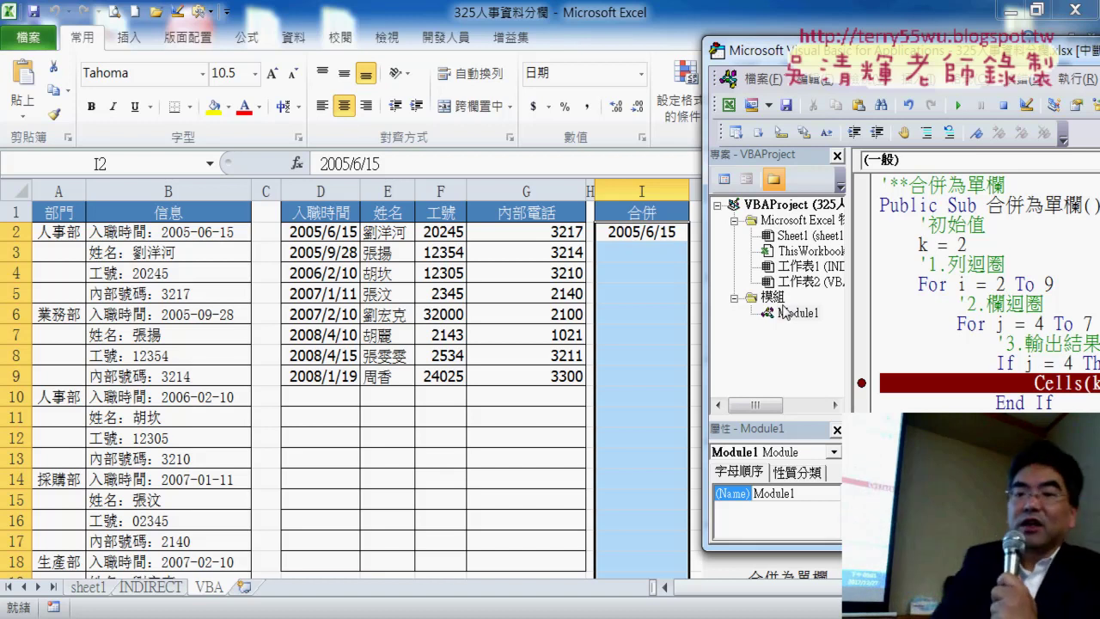
click(861, 383)
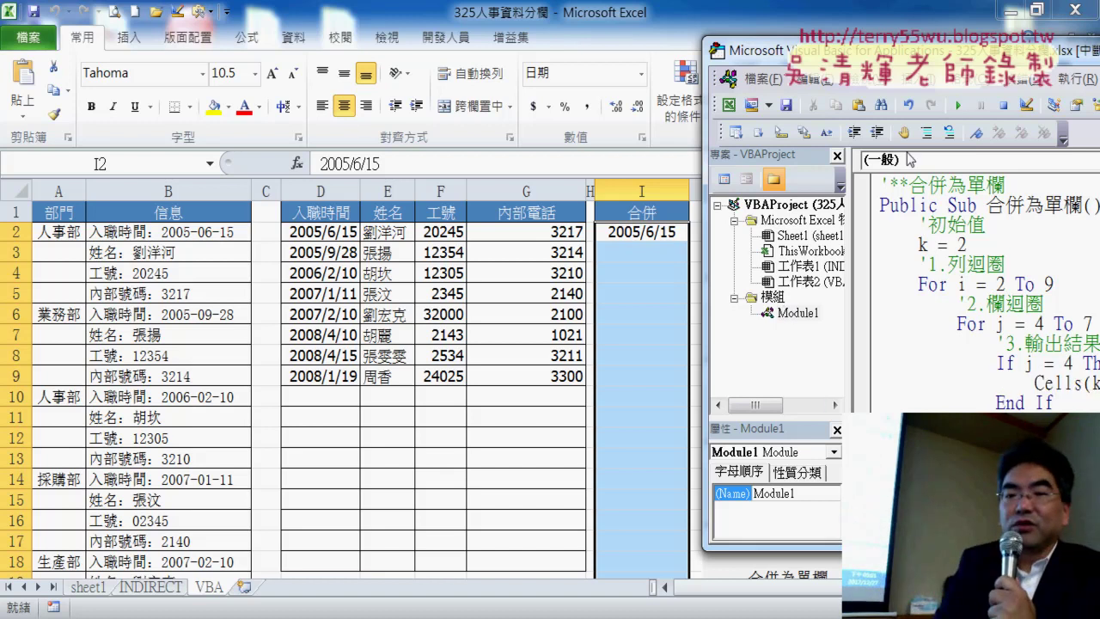
click(957, 105)
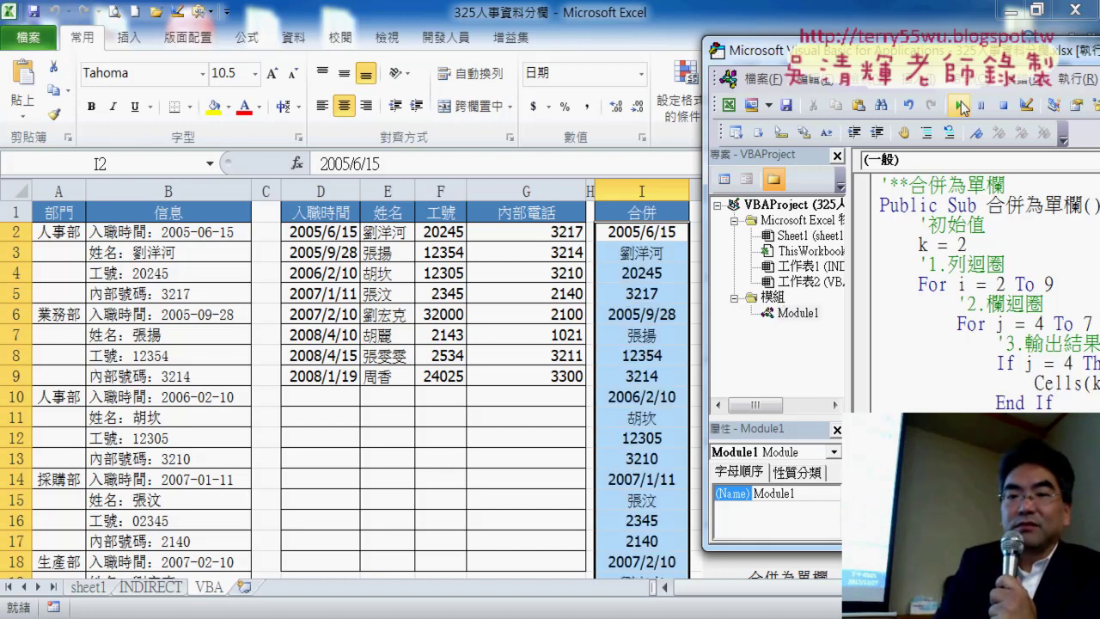
click(648, 320)
click(650, 397)
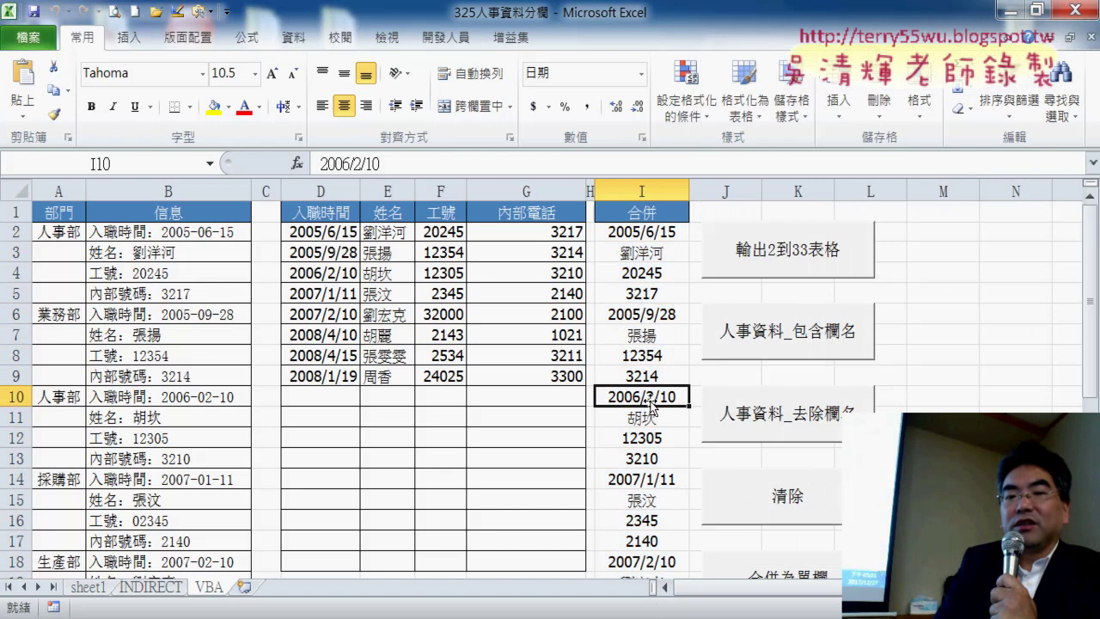
click(655, 480)
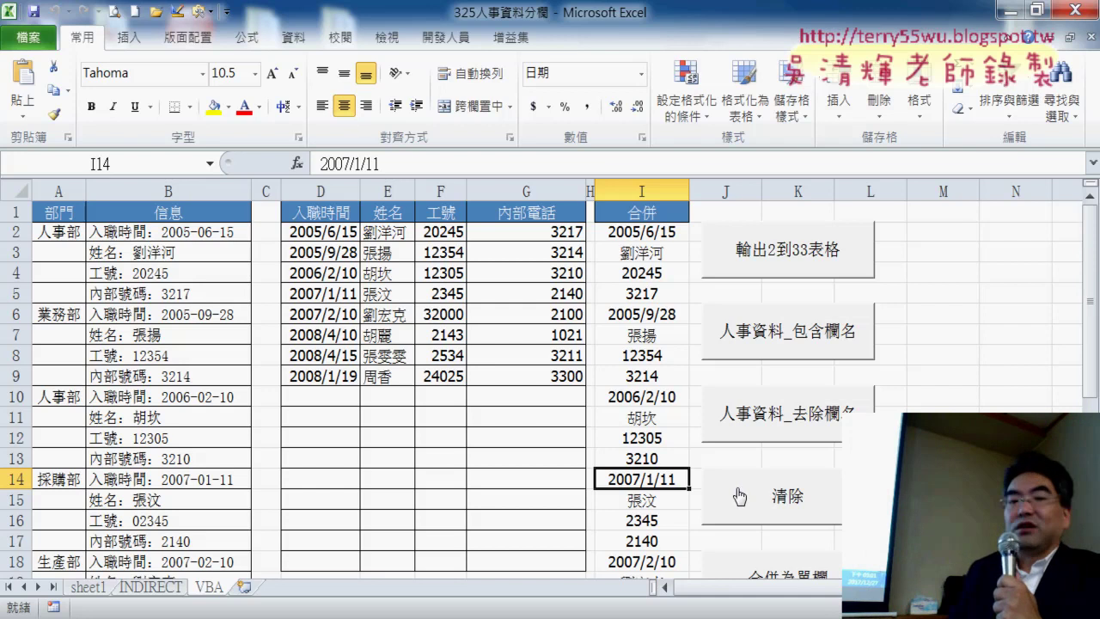
click(347, 617)
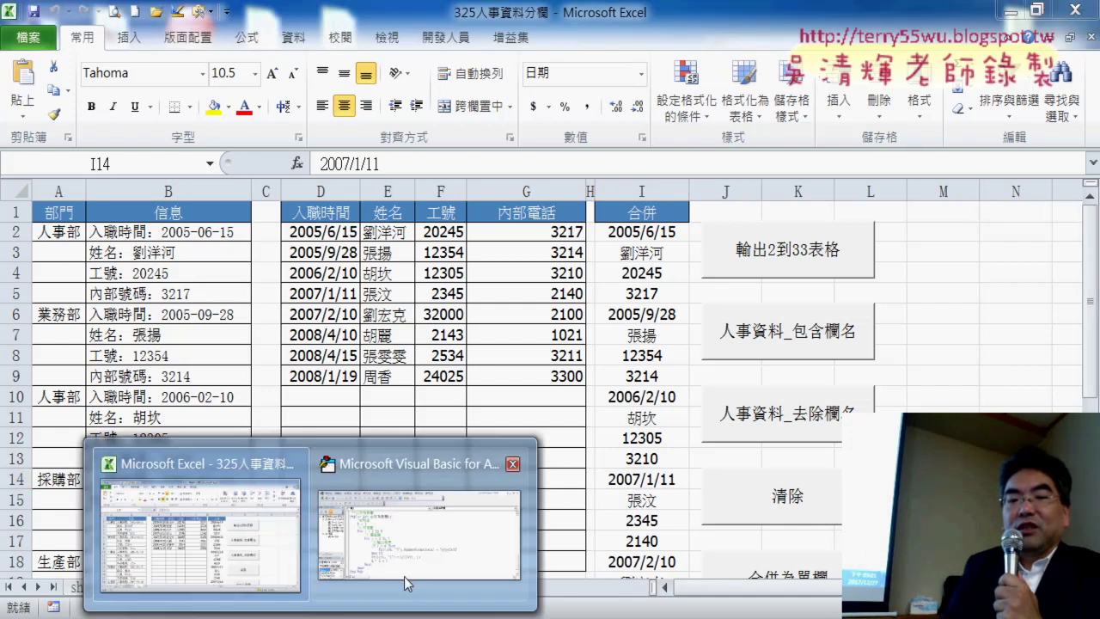
- Move the 合併為單欄 code window over the worksheet and highlight the If j = 4 block and the (k, "I") reference
click(532, 547)
drag(859, 57, 270, 49)
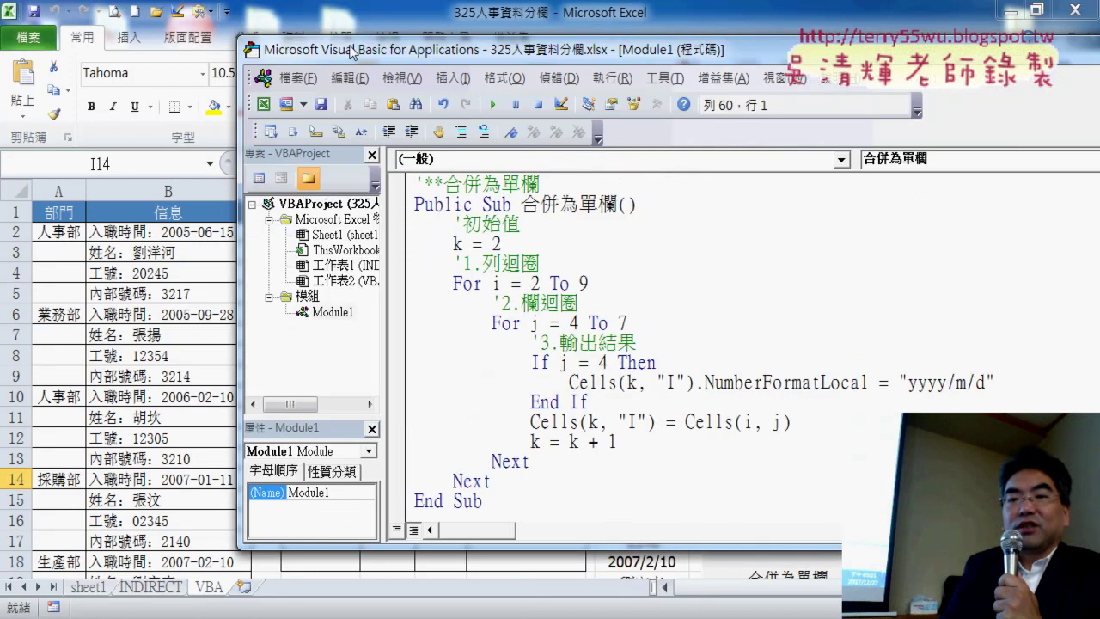
drag(466, 395, 214, 354)
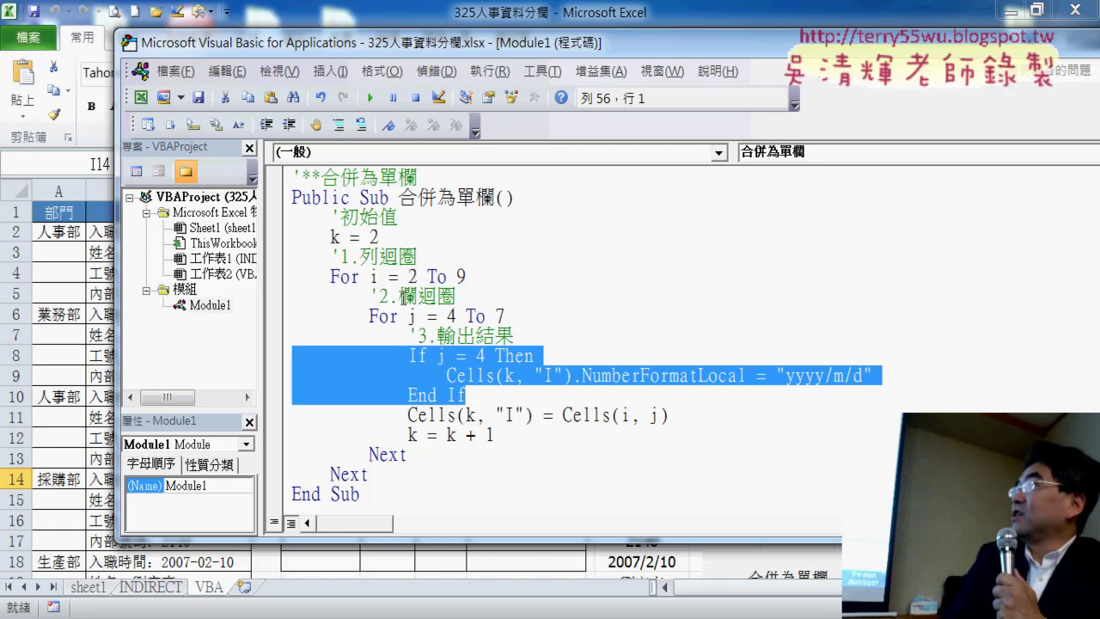
click(620, 375)
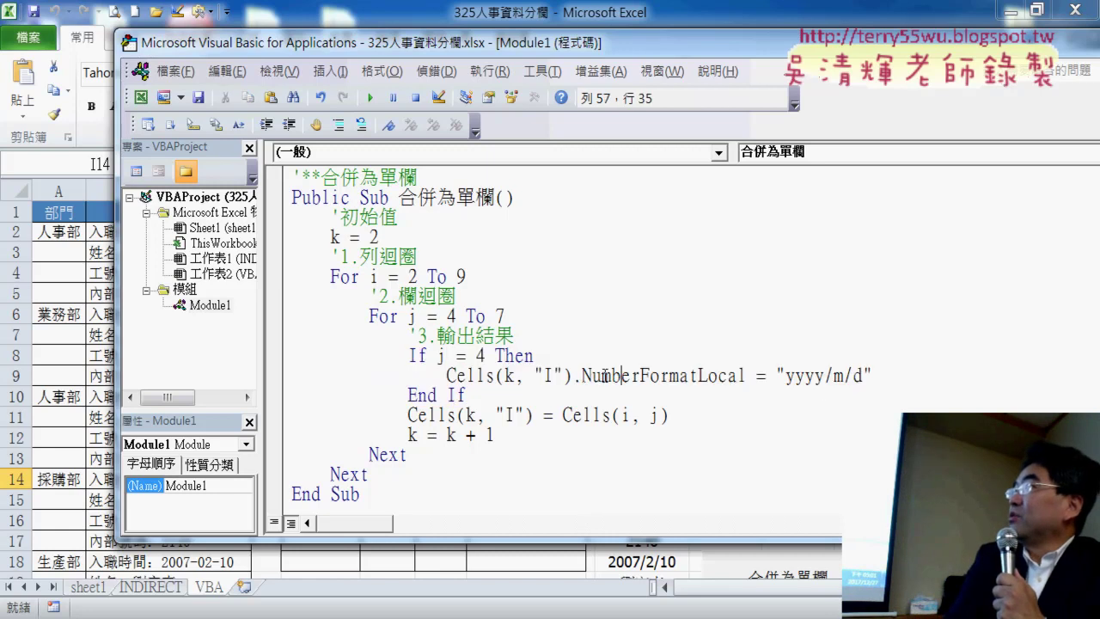
drag(574, 376, 495, 375)
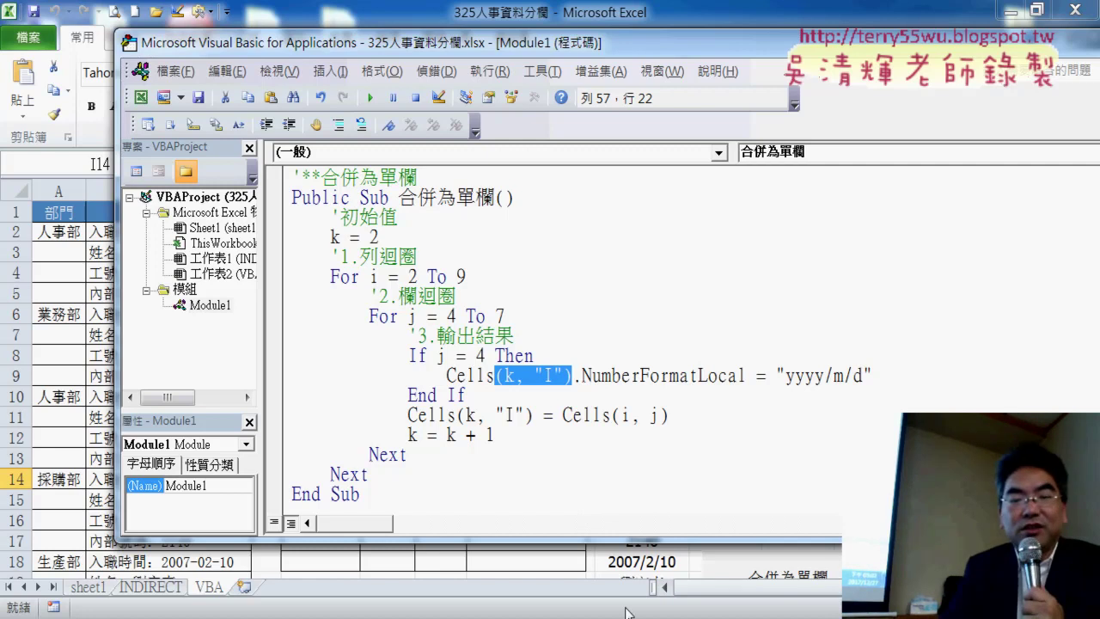
- In the PowerPoint lesson, go to slide 130 with the For Each version of 合併為單欄
click(456, 535)
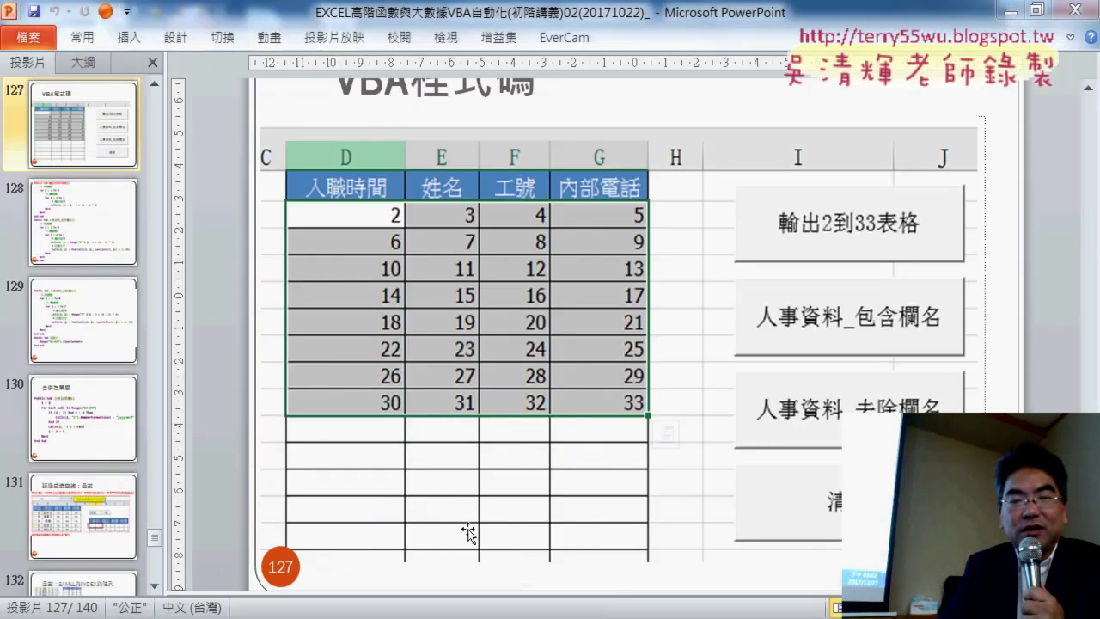
scroll(516, 510, down, 5)
scroll(520, 509, down, 5)
scroll(524, 507, down, 5)
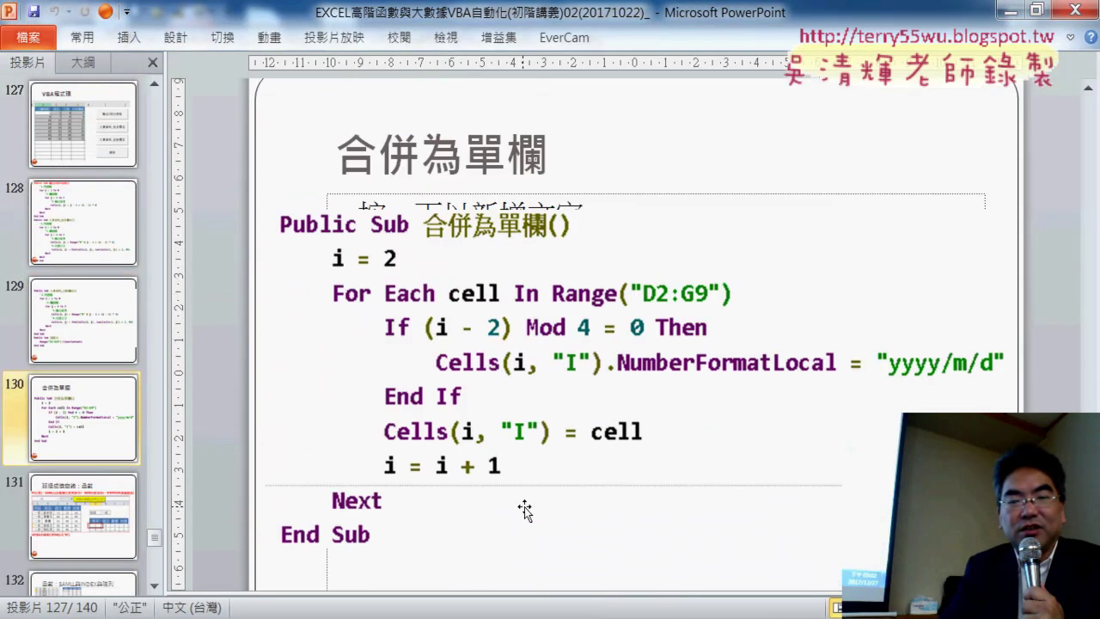
scroll(527, 507, down, 2)
scroll(529, 505, down, 5)
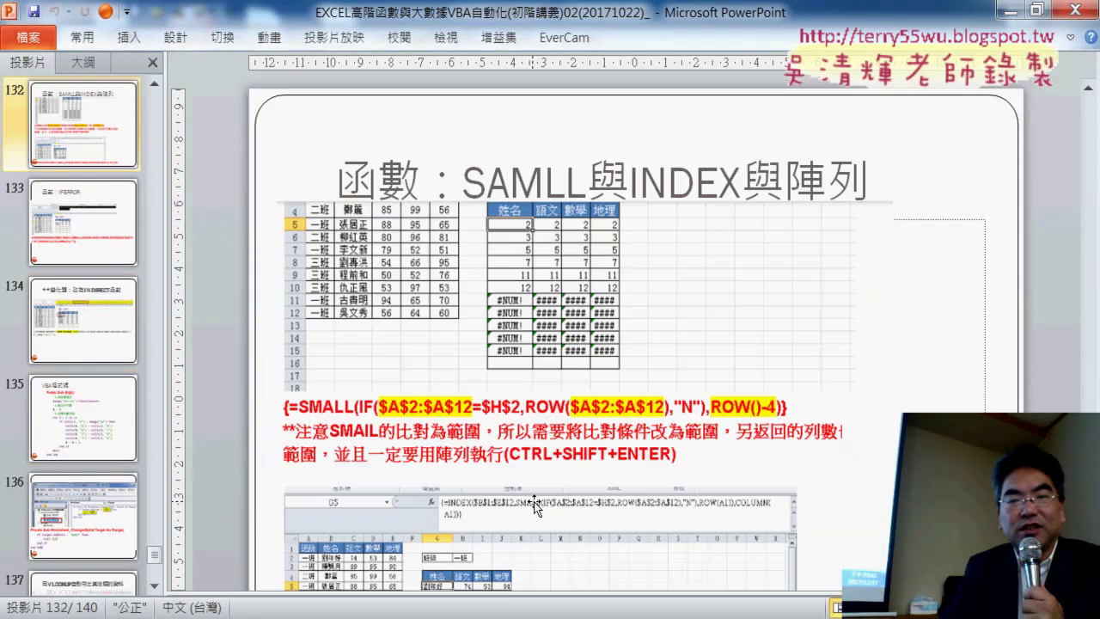
scroll(534, 505, up, 6)
scroll(533, 503, down, 2)
scroll(534, 504, down, 3)
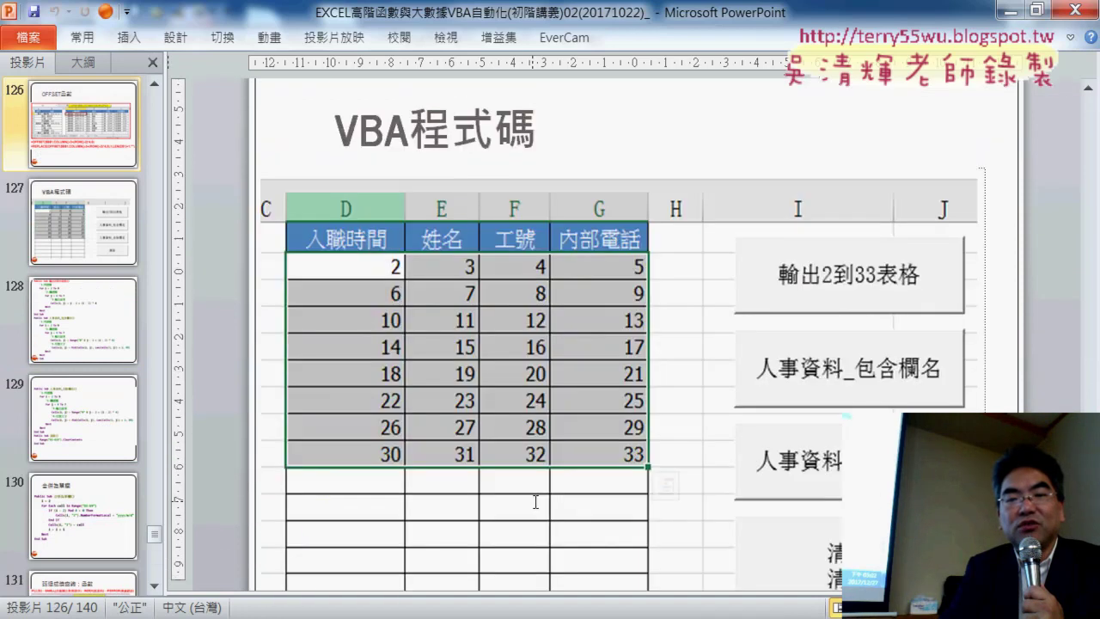
scroll(534, 504, down, 1)
scroll(534, 505, down, 1)
scroll(534, 505, down, 2)
scroll(534, 504, down, 1)
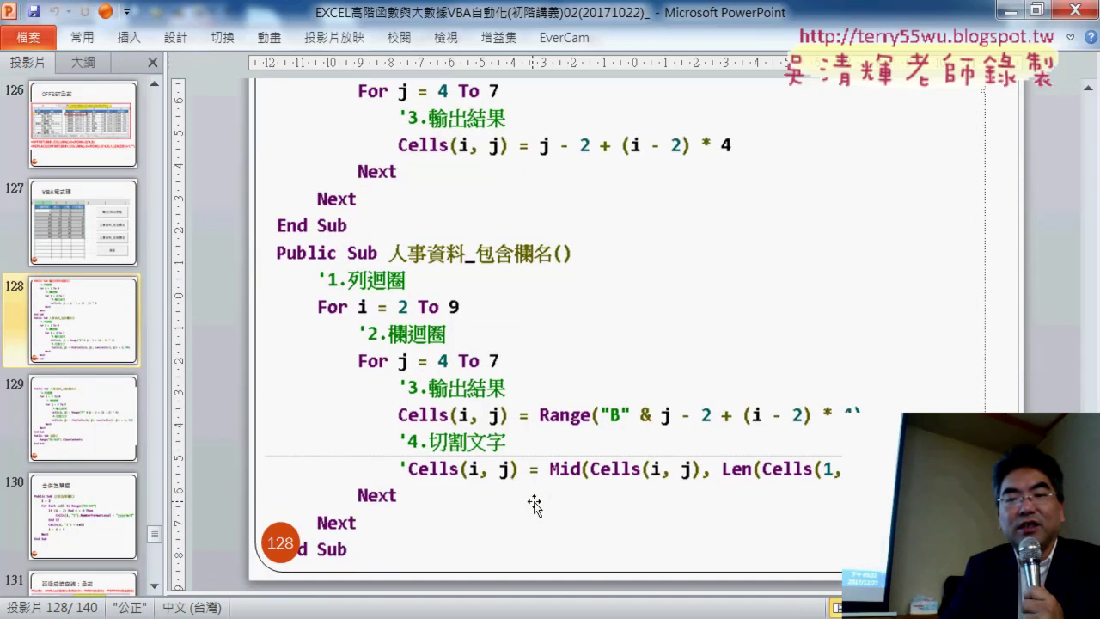
scroll(534, 505, down, 2)
scroll(535, 503, down, 2)
scroll(535, 504, down, 1)
scroll(535, 504, down, 2)
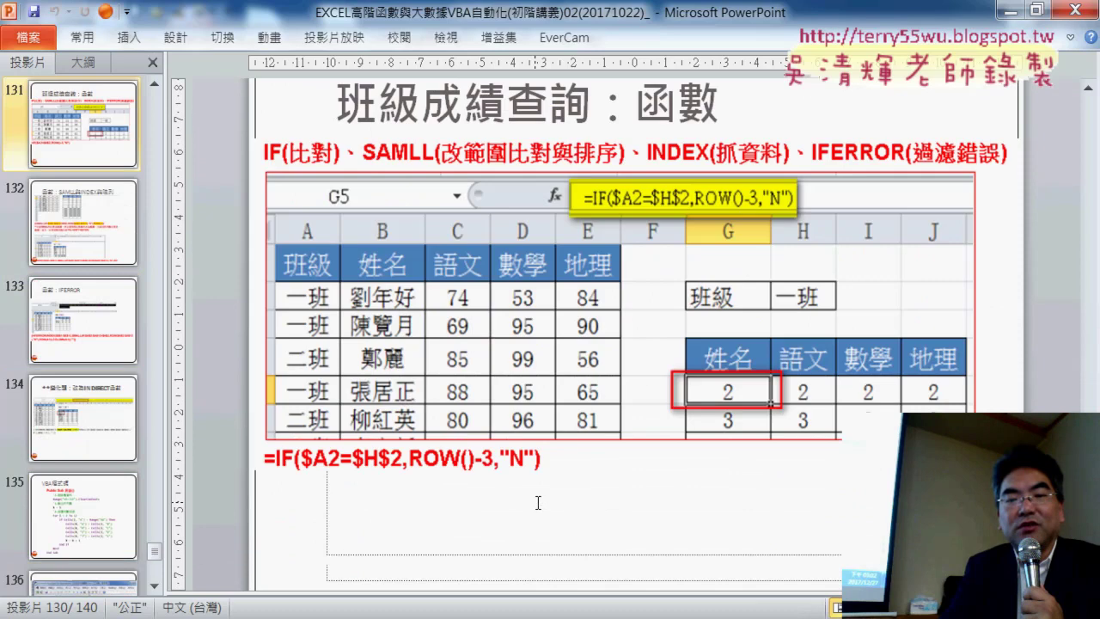
scroll(536, 505, down, 2)
scroll(536, 506, up, 6)
scroll(536, 505, down, 1)
scroll(536, 505, down, 2)
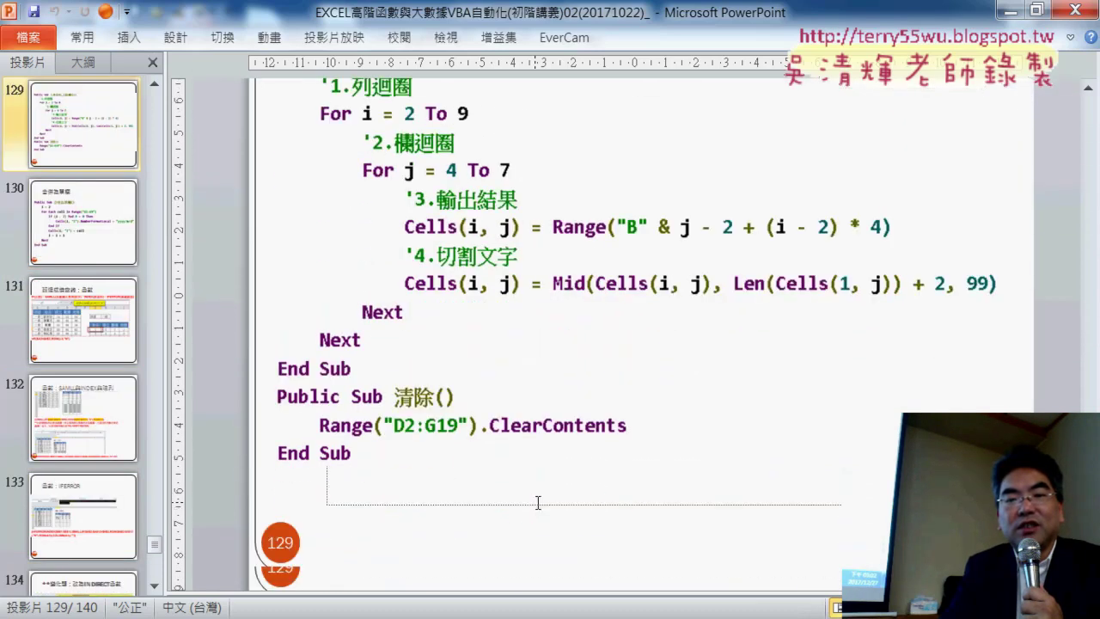
scroll(536, 505, down, 2)
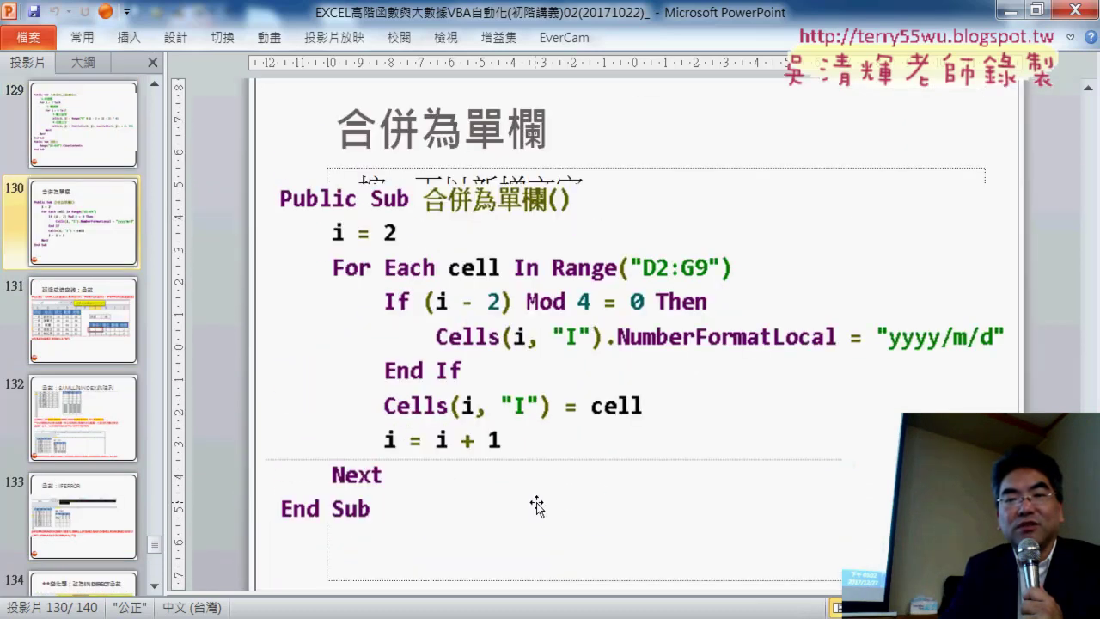
scroll(537, 505, down, 1)
scroll(537, 505, down, 2)
scroll(538, 503, up, 1)
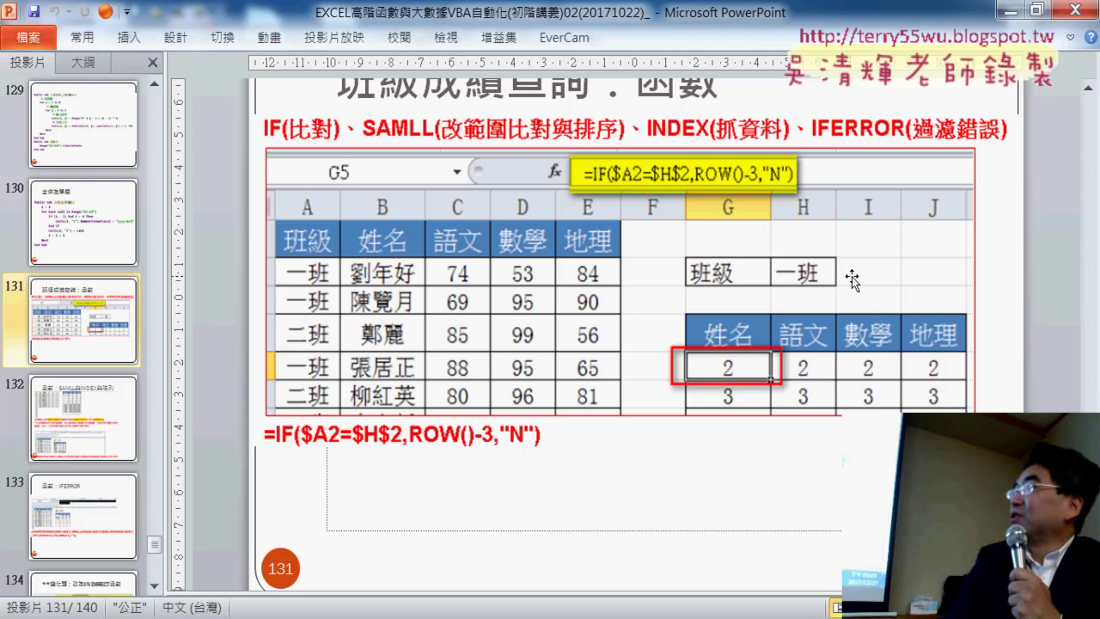
- Browse slides 132–134 and settle on slide 132, the SMALL/INDEX array-formula slide
scroll(733, 363, down, 1)
scroll(733, 363, down, 3)
scroll(734, 358, down, 2)
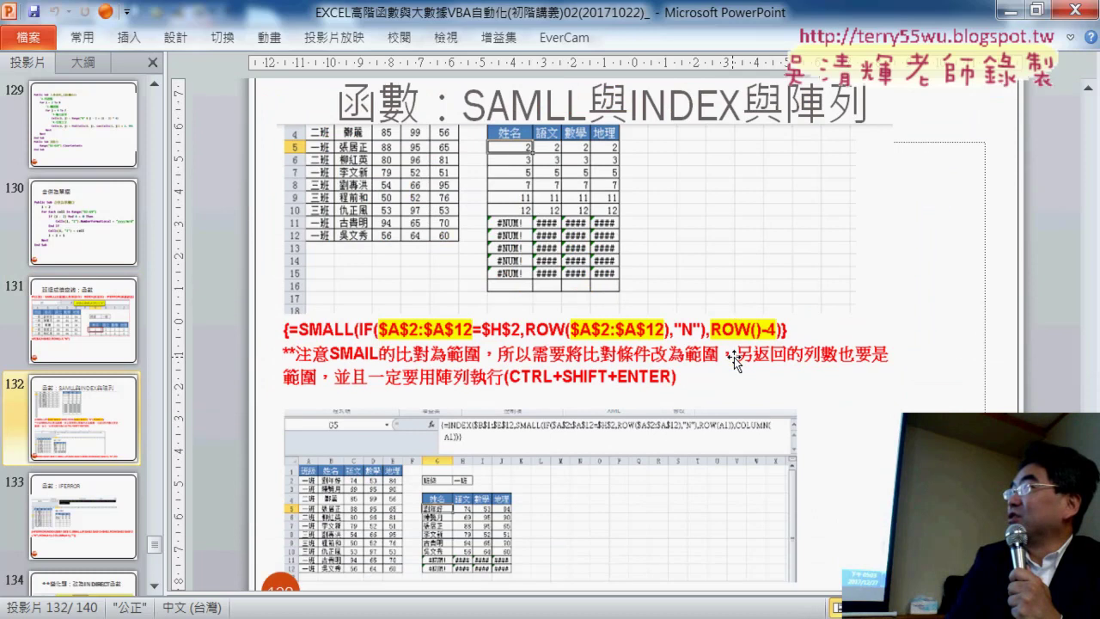
scroll(734, 358, down, 2)
scroll(734, 358, down, 3)
scroll(734, 357, down, 2)
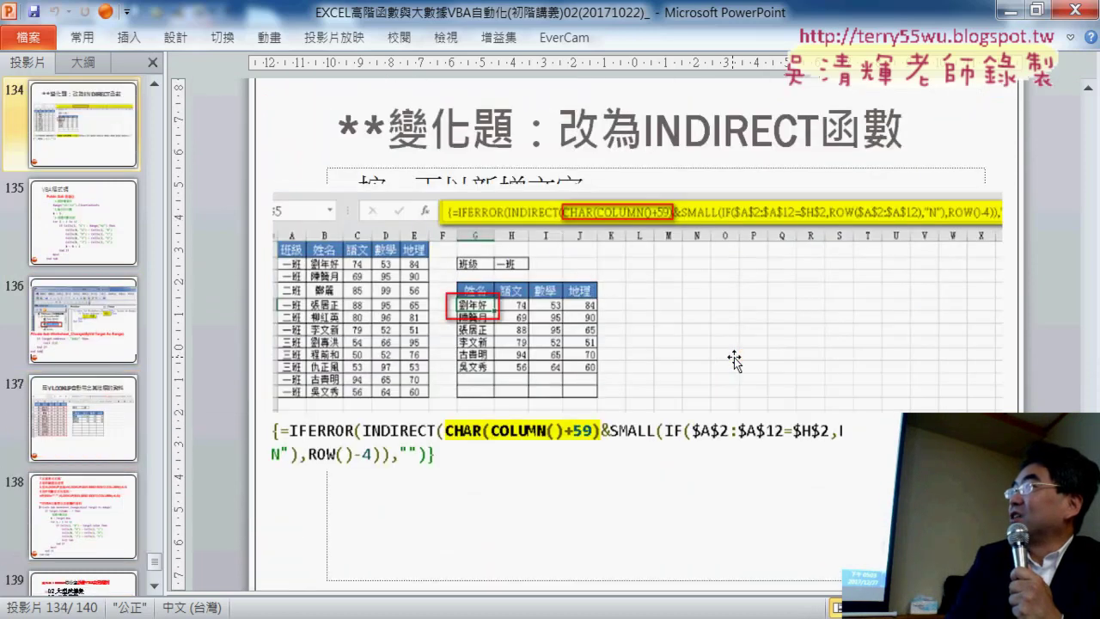
scroll(733, 358, up, 5)
scroll(734, 355, up, 3)
scroll(734, 358, down, 2)
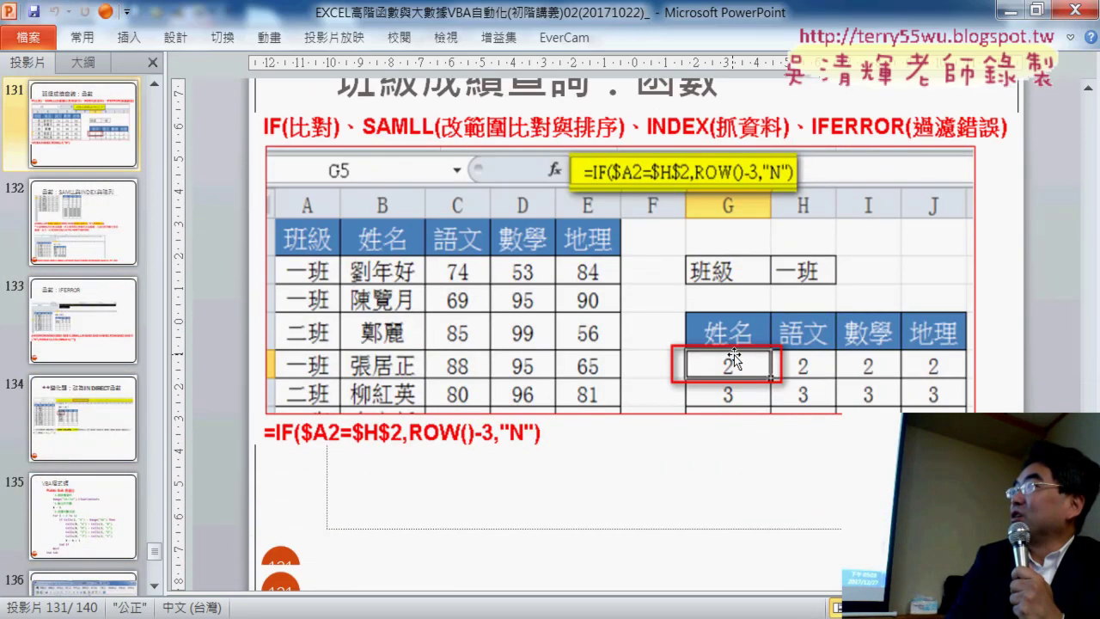
scroll(734, 357, down, 3)
scroll(734, 358, down, 2)
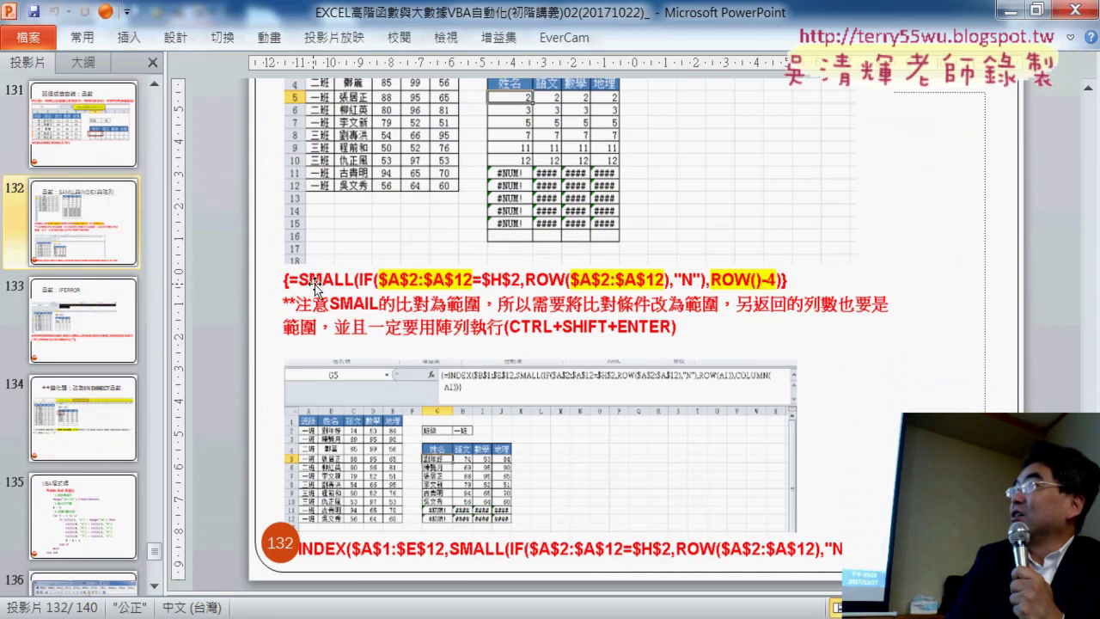